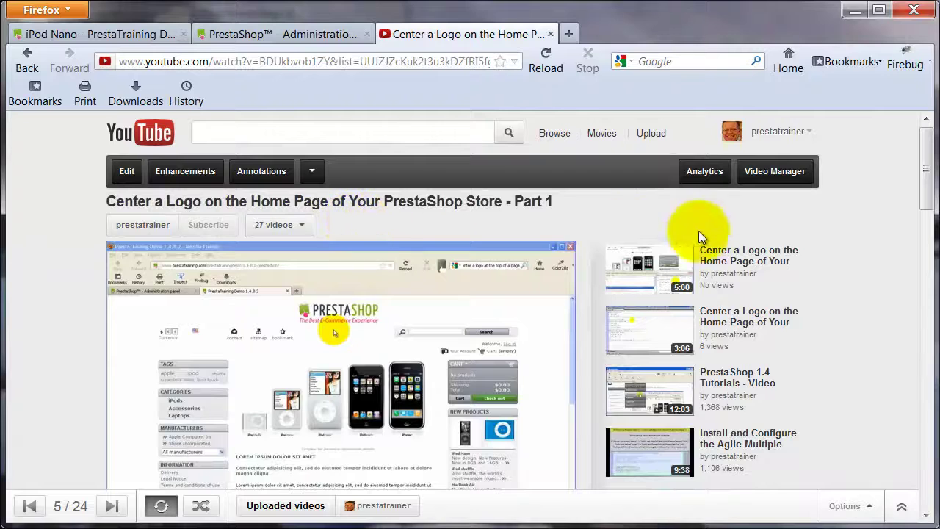
- Open YouTube's share panel for the video on centering a logo on a PrestaShop home page
drag(927, 195, 924, 248)
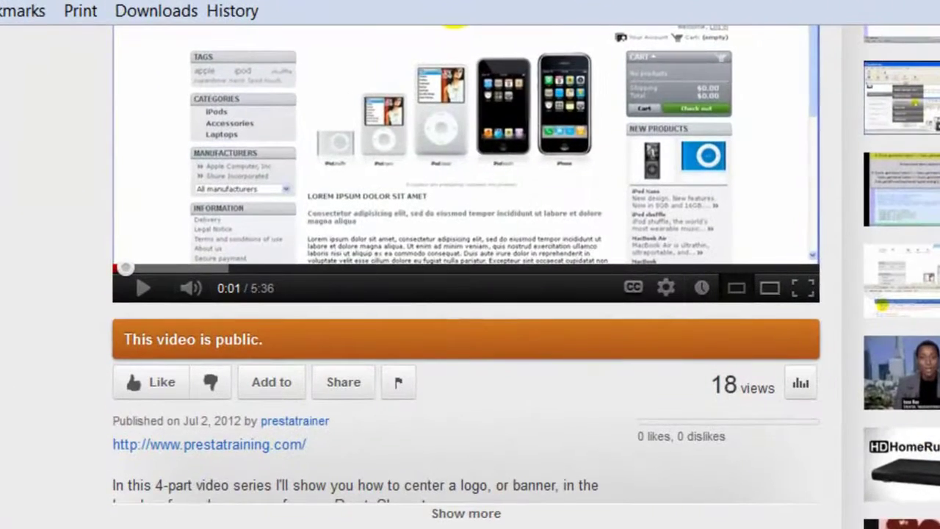
scroll(680, 384, down, 1)
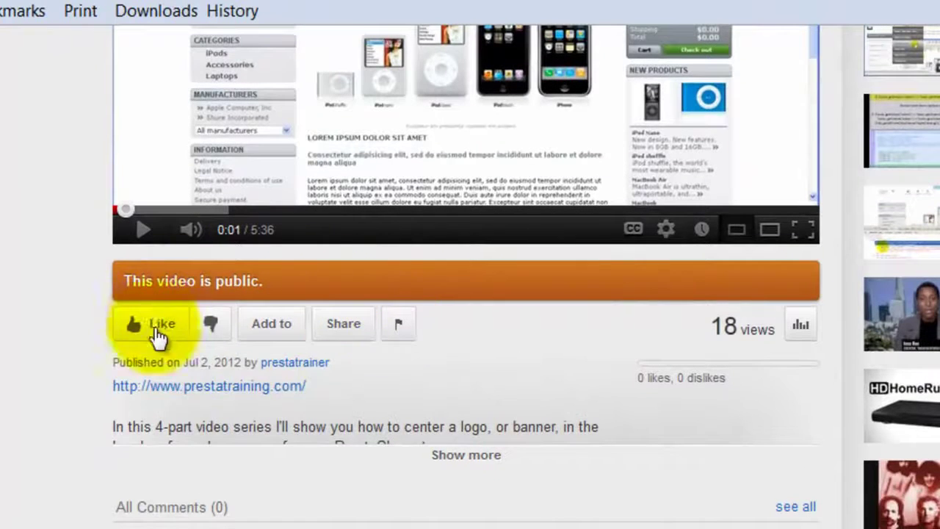
click(348, 327)
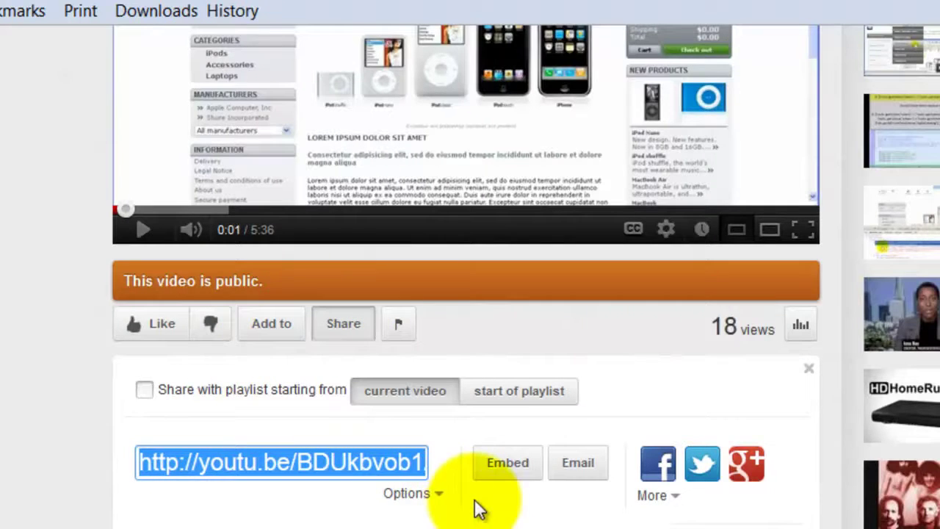
- Reveal the video's iframe embed code, shown at the default 560×315 size
scroll(465, 294, down, 4)
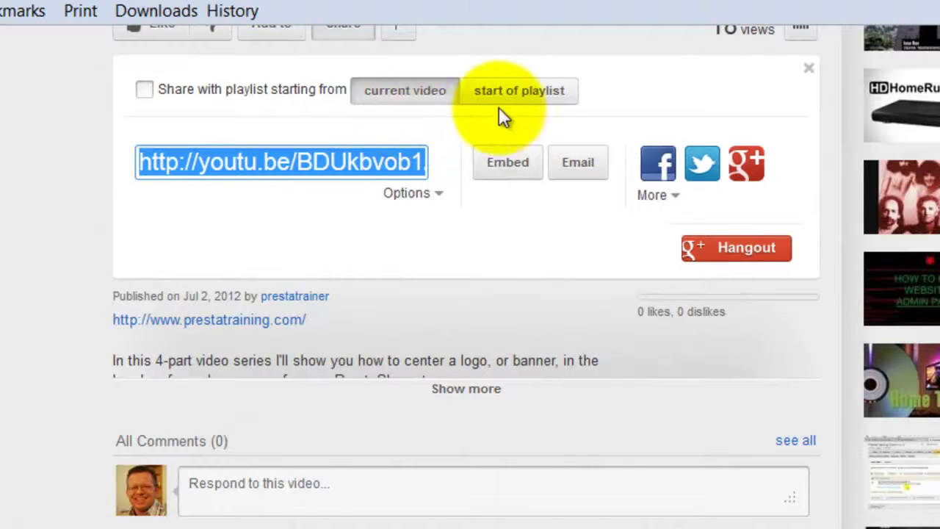
click(507, 163)
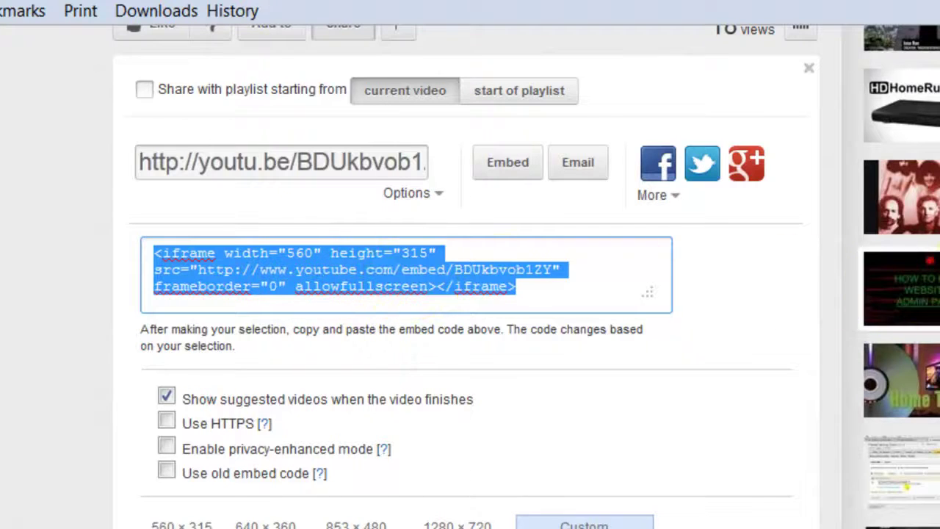
- Preview the 640×360, 853×480 and 1280×720 embed sizes, then choose a Custom size
scroll(470, 294, down, 2)
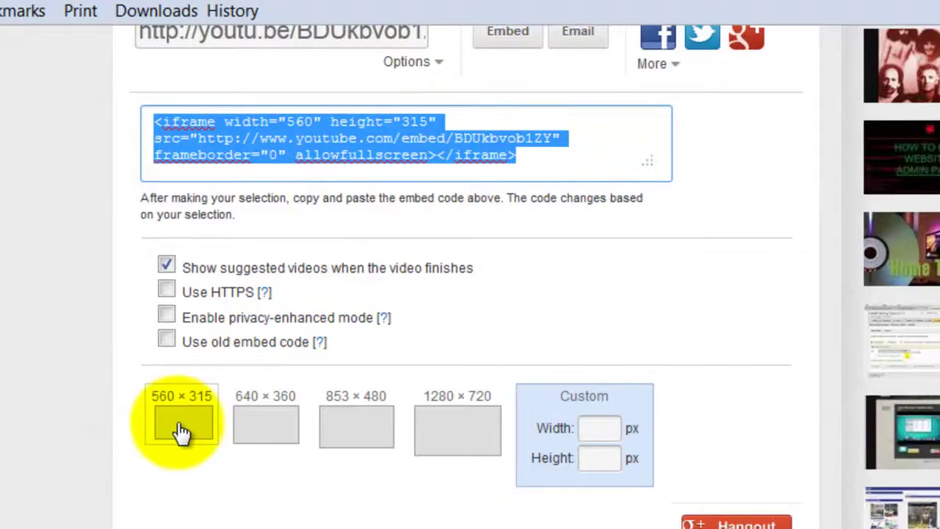
click(262, 432)
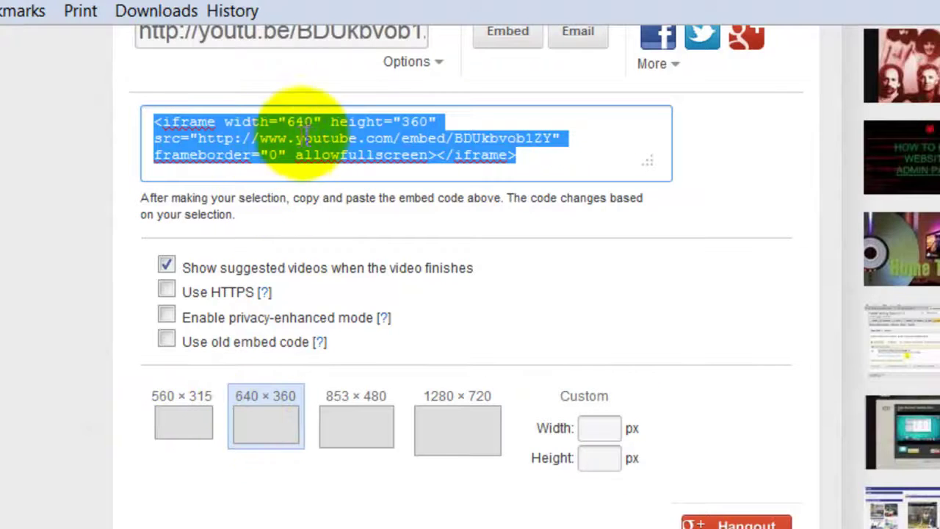
click(348, 425)
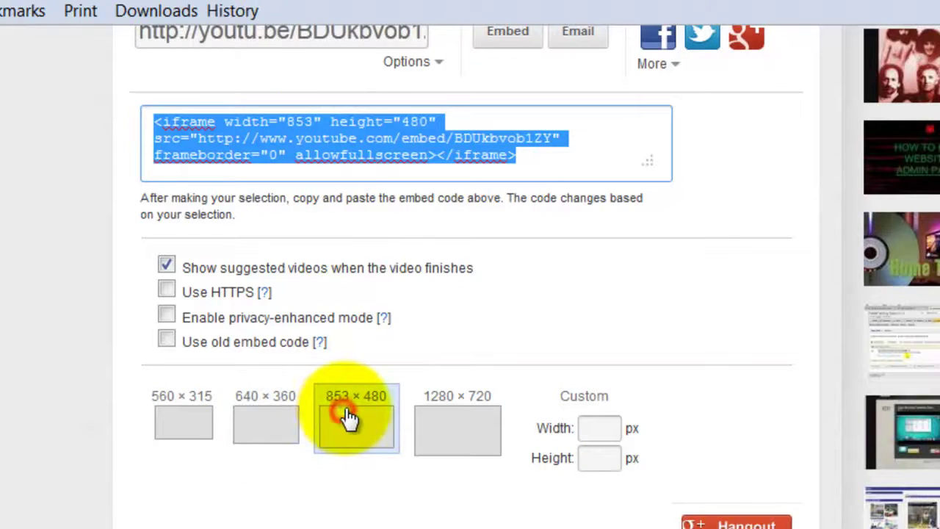
click(453, 438)
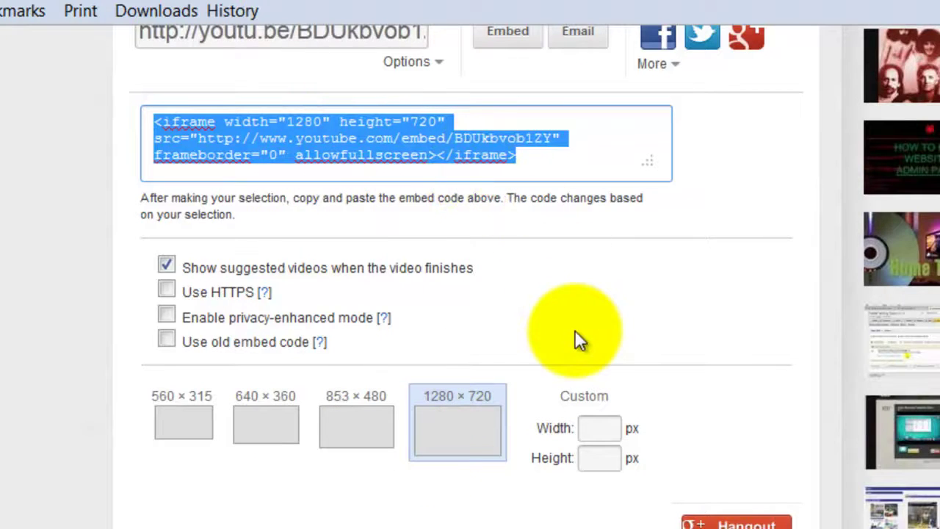
click(600, 427)
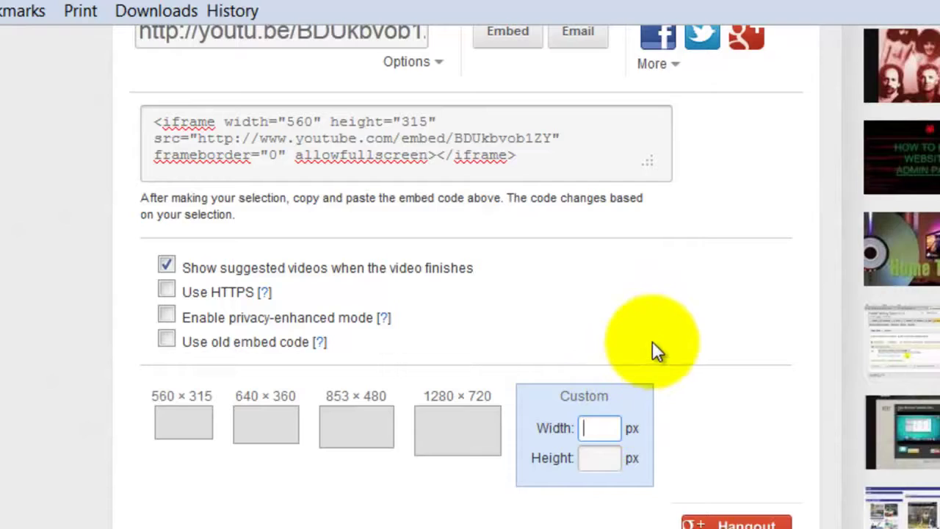
- Enter a custom embed width of 533, giving a height of 300
text(534)
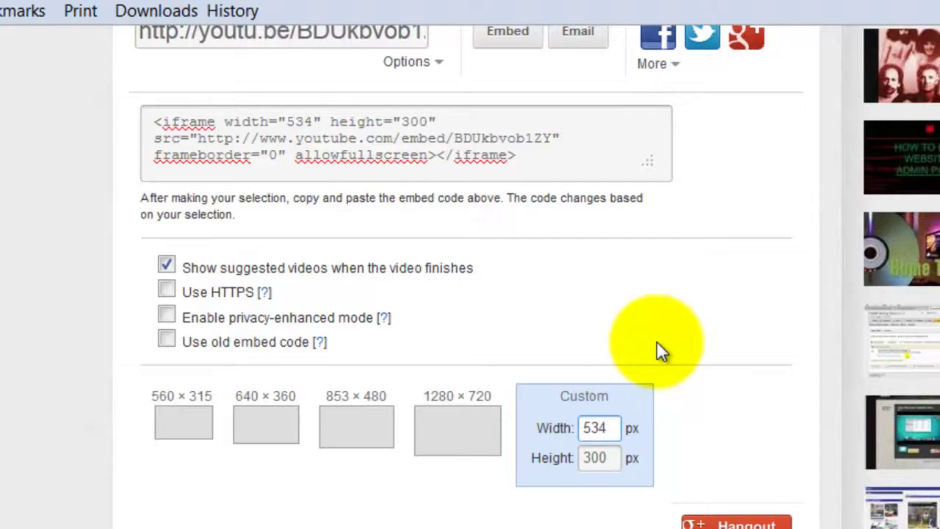
key(BackSpace)
text(3)
key(Tab)
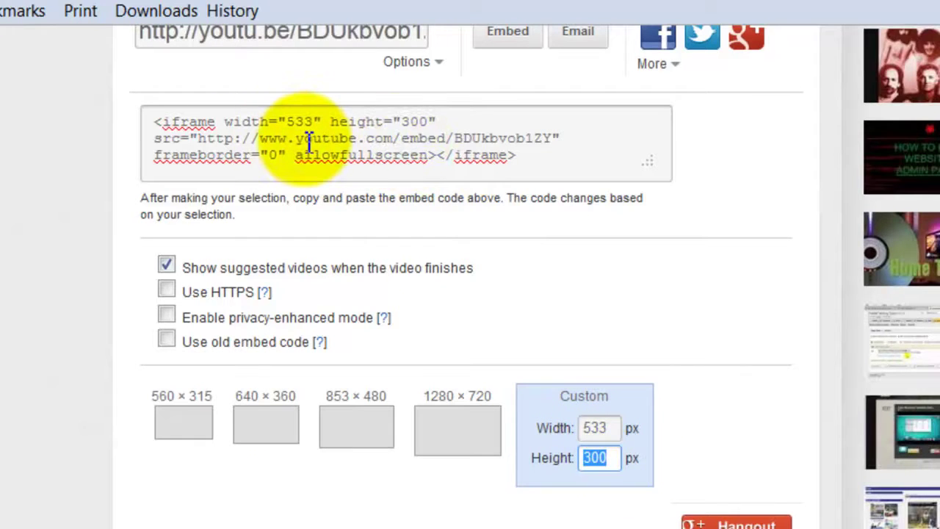
- Copy the 533×300 iframe embed code to the clipboard
click(337, 139)
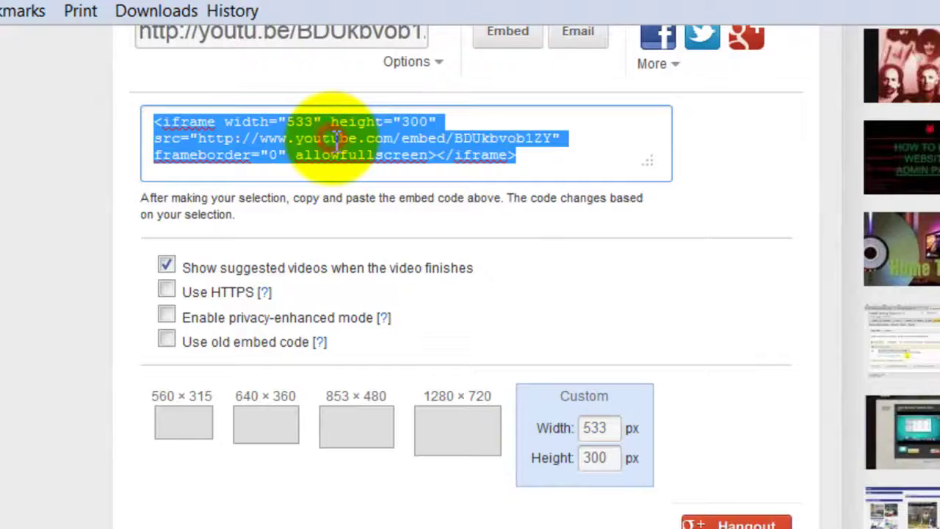
right_click(336, 141)
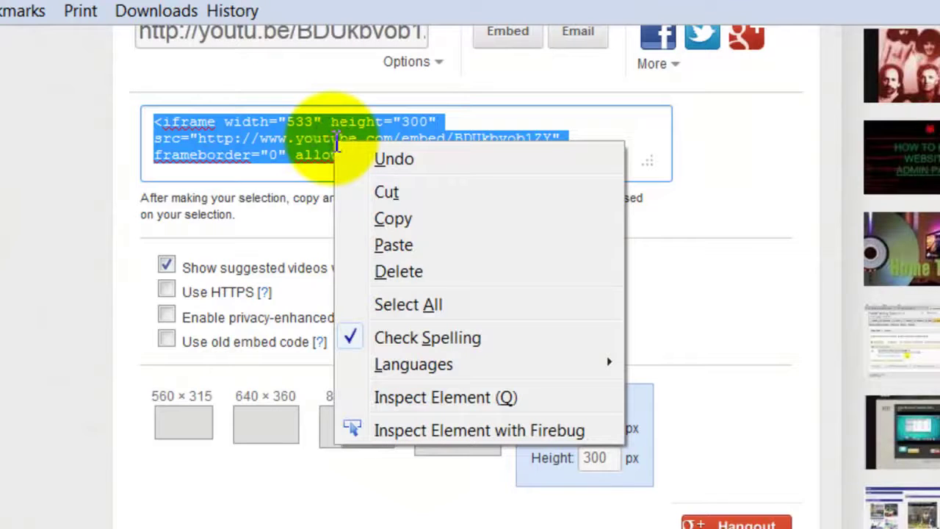
click(412, 218)
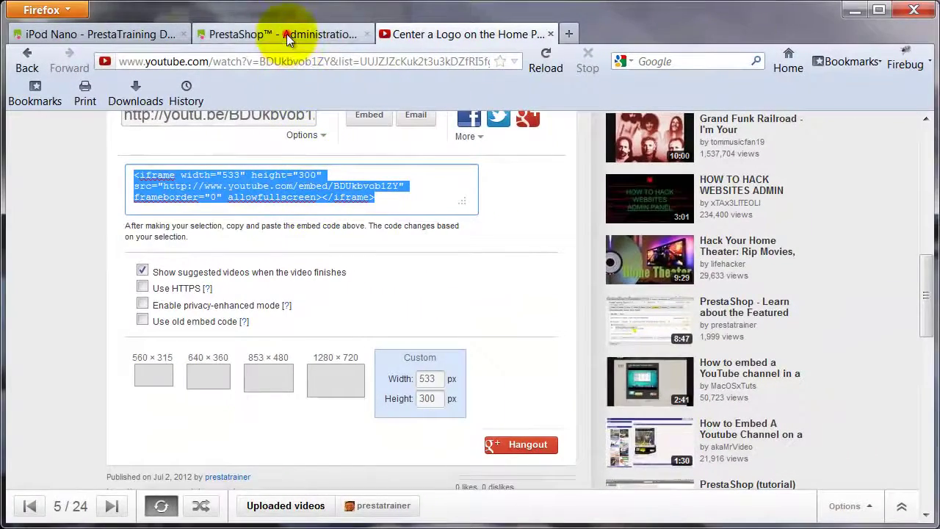
- Open the HTML Source Editor for the iPod Nano description, with the caret at its start
click(288, 35)
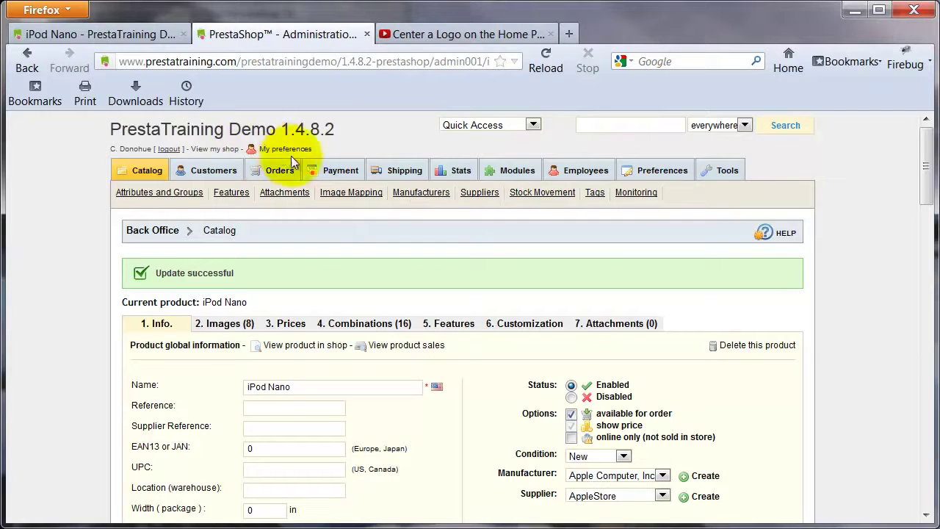
drag(929, 178, 924, 457)
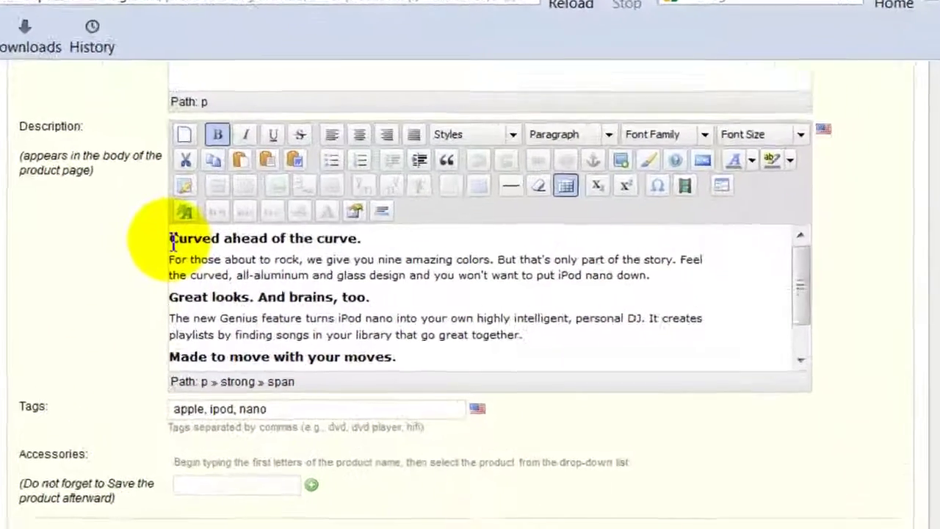
click(245, 245)
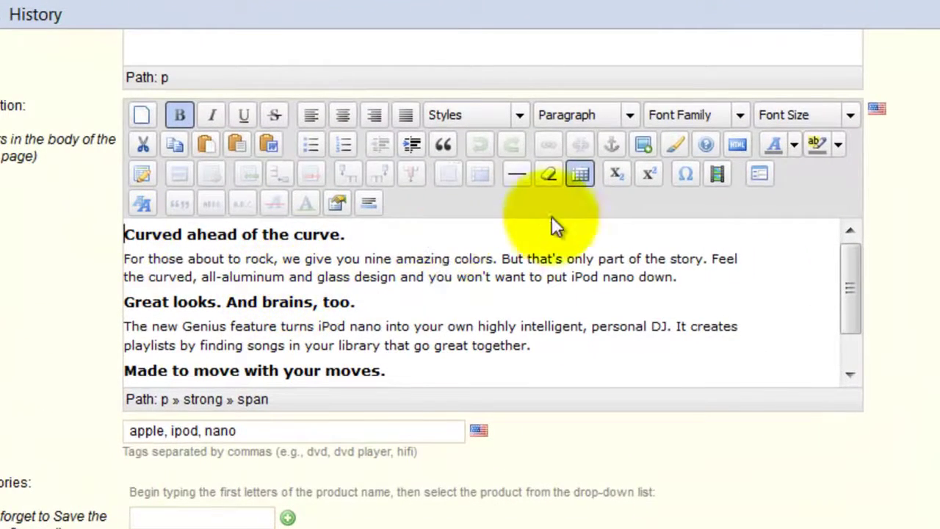
click(736, 144)
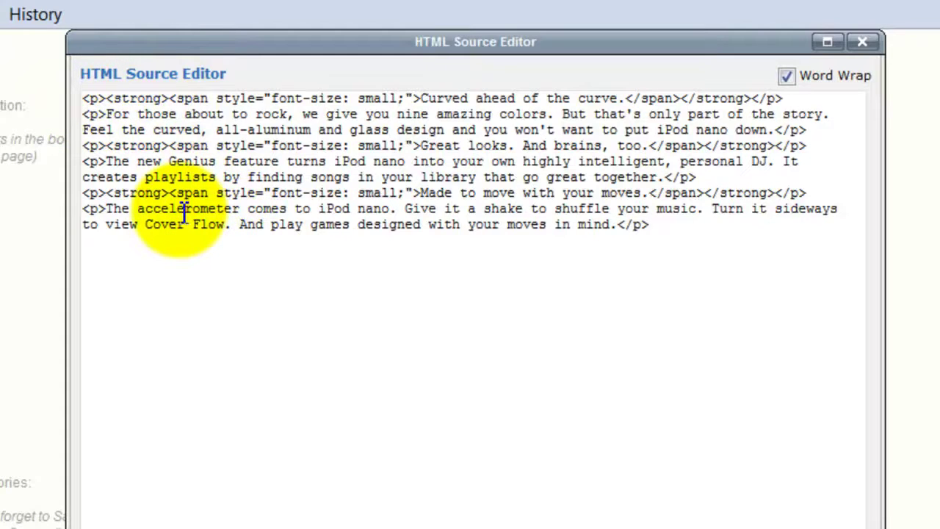
- Paste the 533×300 YouTube iframe at the top of the description source, on its own line
key(ctrl+v)
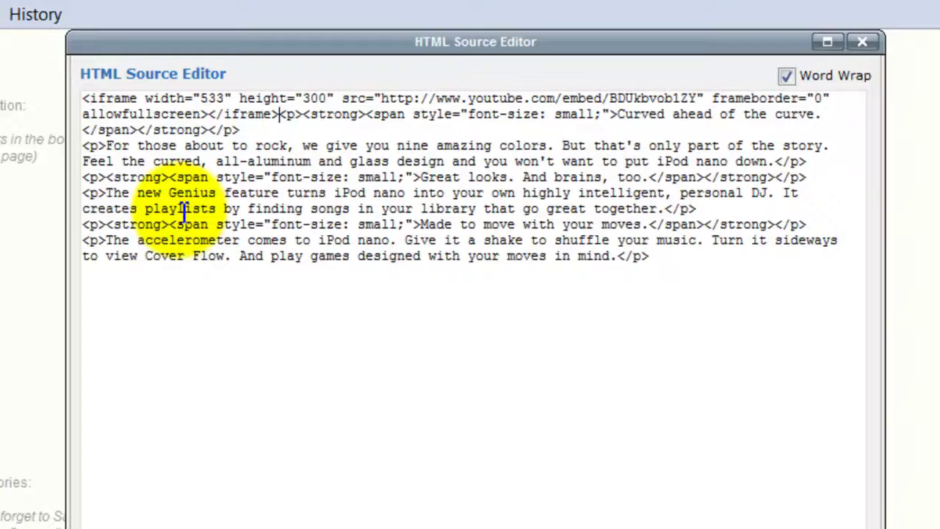
key(Return)
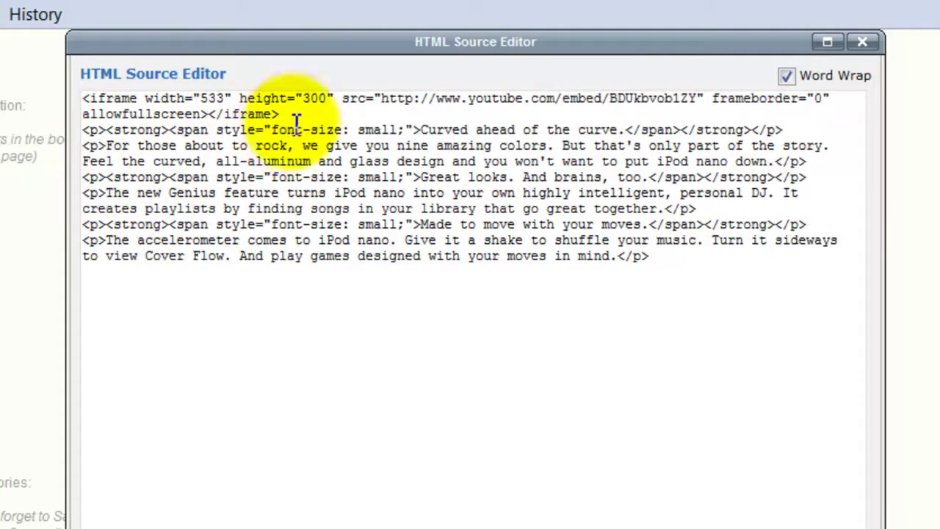
drag(290, 114, 59, 96)
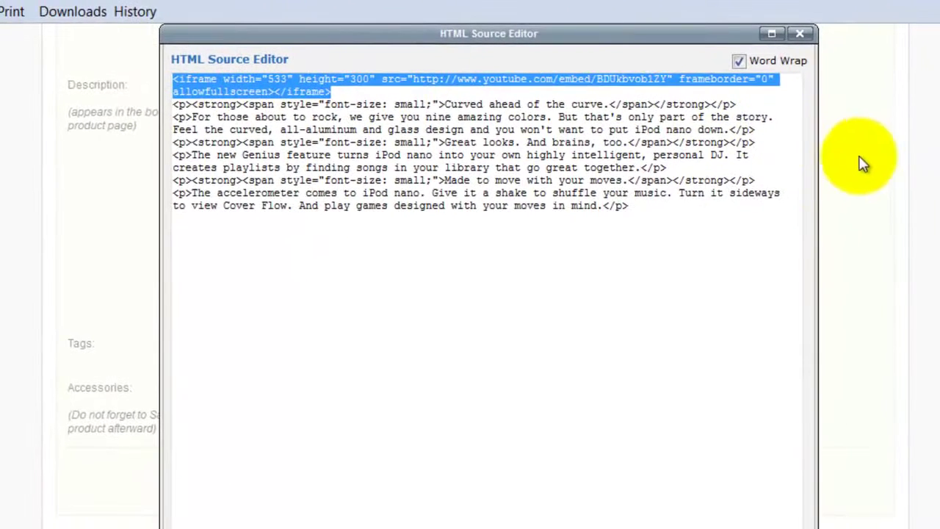
- Apply the source changes and save the iPod Nano product, staying on its page
scroll(477, 293, down, 3)
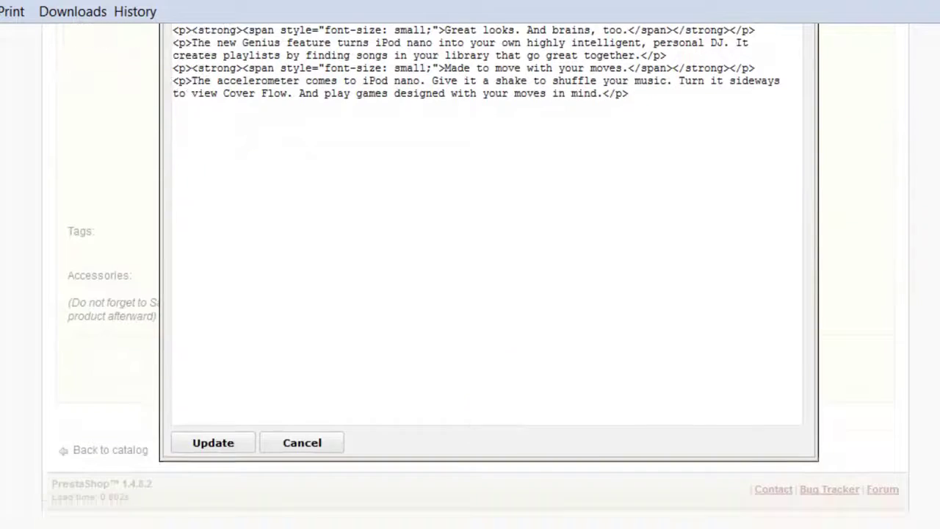
click(214, 445)
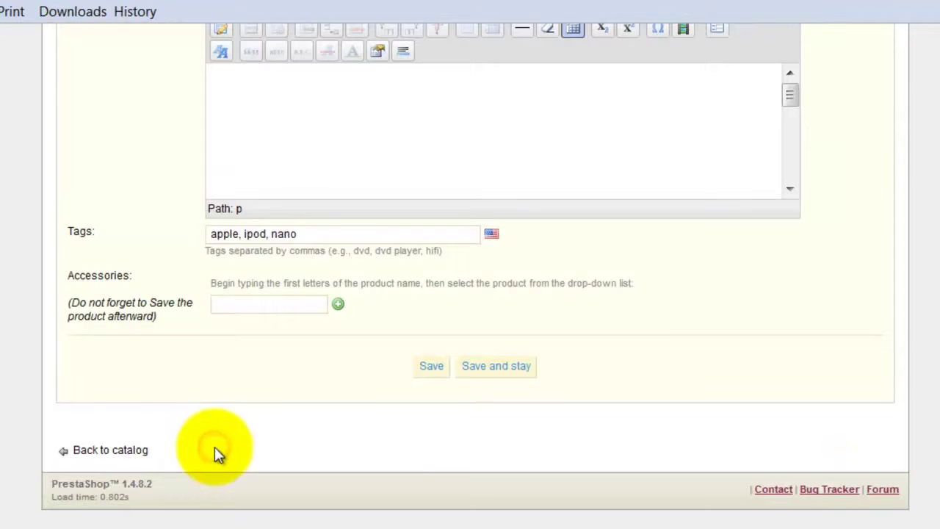
click(508, 368)
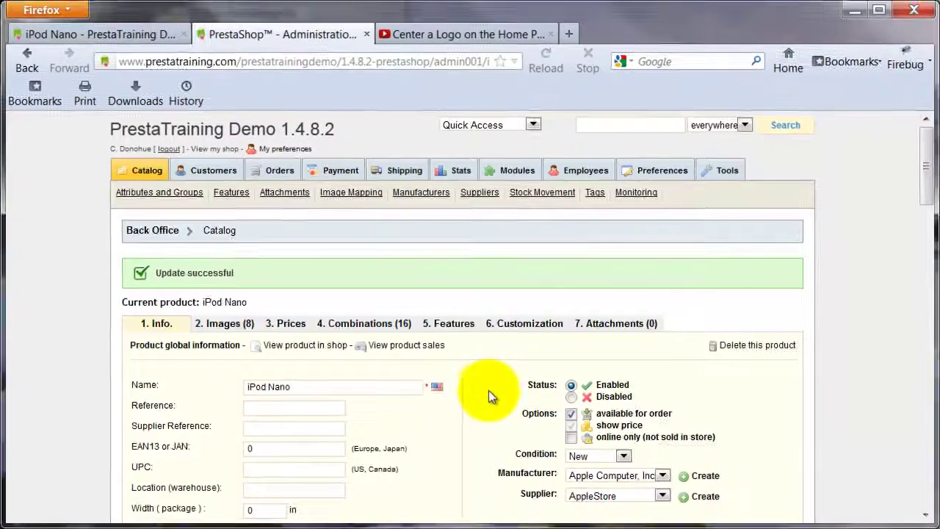
- Reload the iPod Nano storefront page, then play and pause the embedded video
click(92, 34)
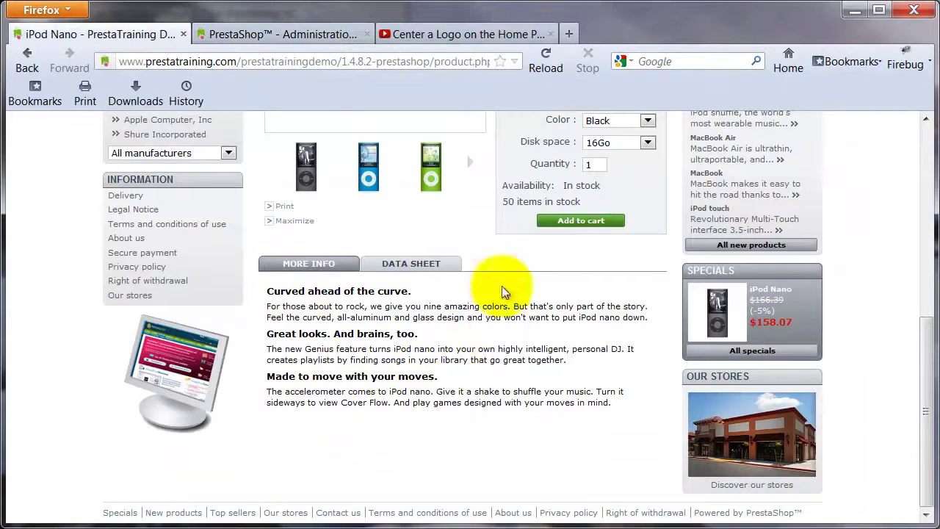
click(544, 67)
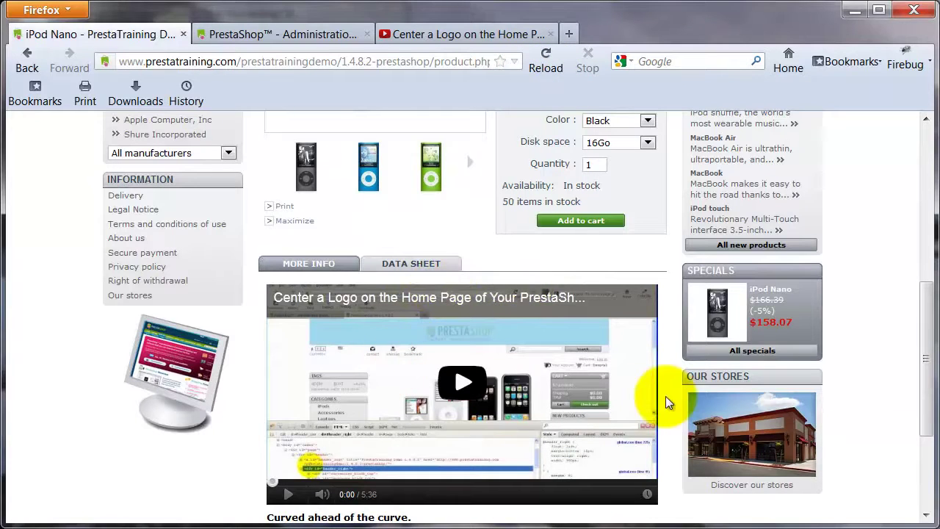
drag(927, 331, 924, 384)
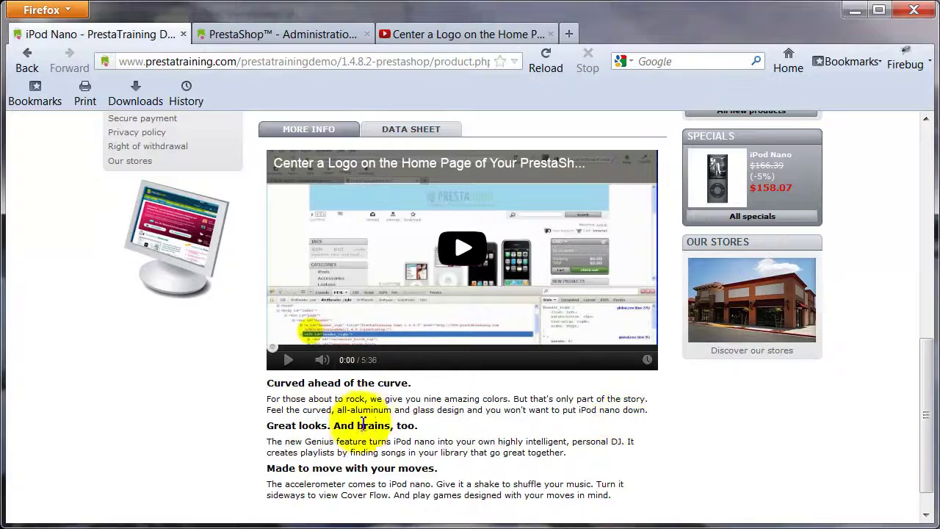
click(479, 274)
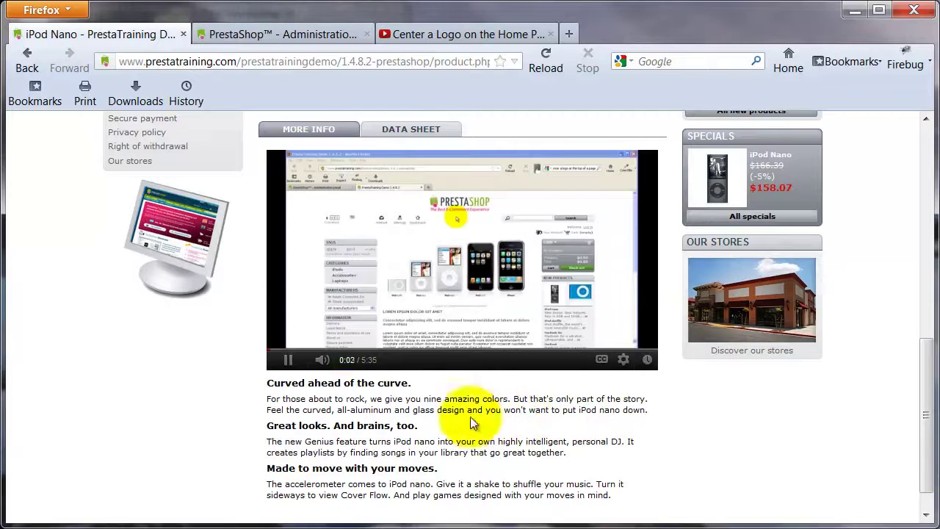
click(288, 359)
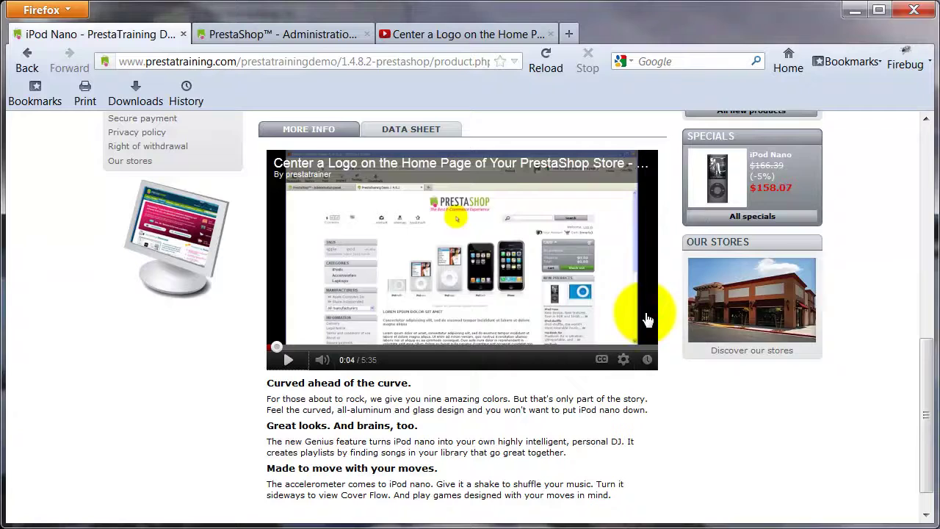
- Play and pause the video a few more times, then return to the back-office editor
click(624, 273)
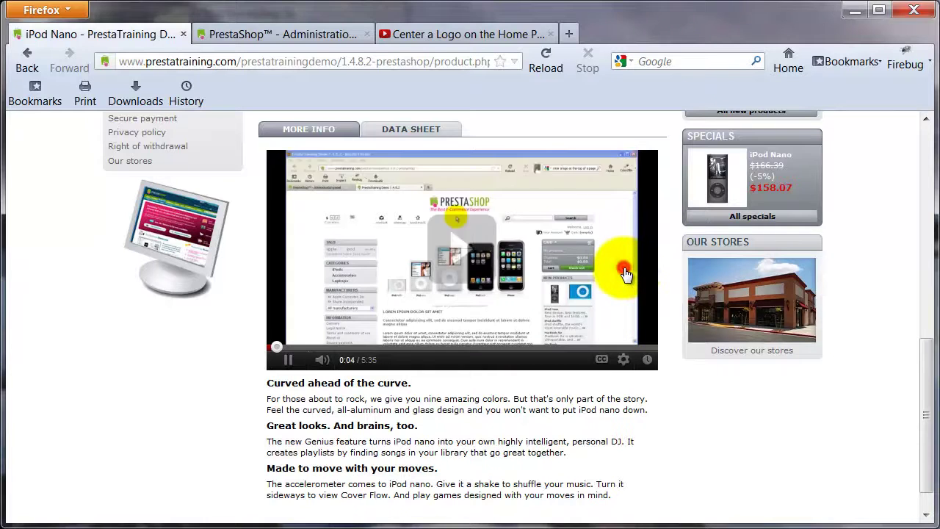
click(625, 273)
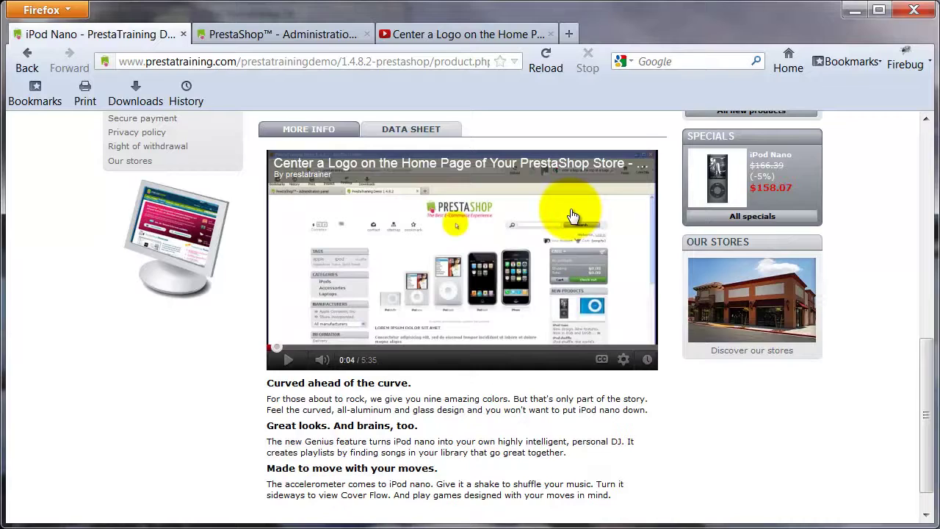
click(448, 258)
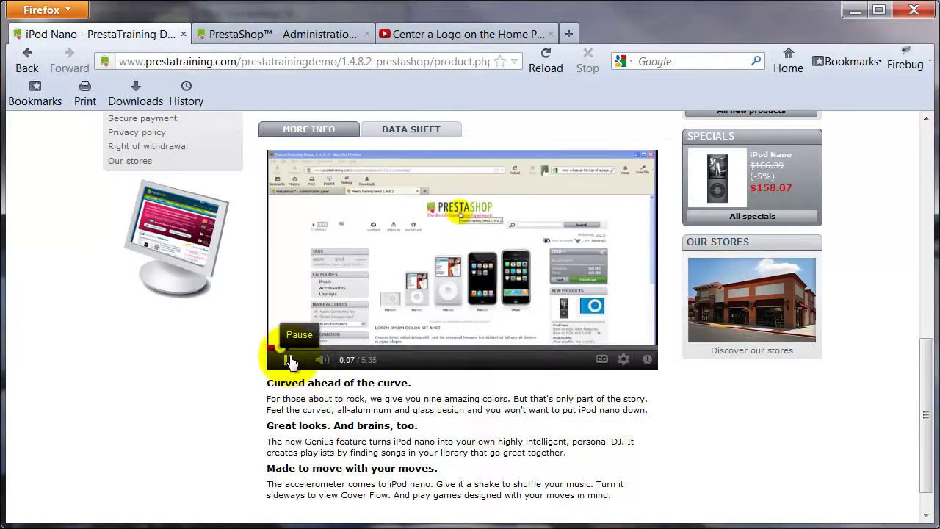
click(290, 360)
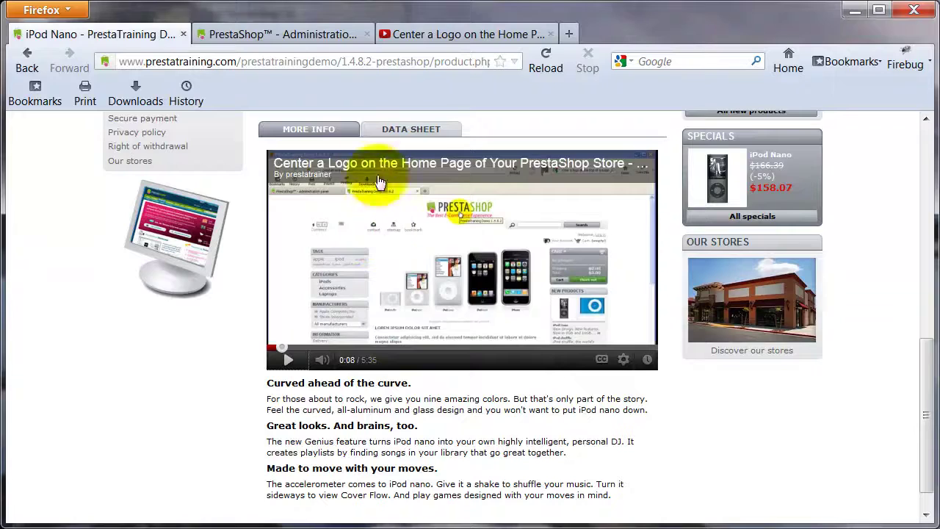
click(279, 35)
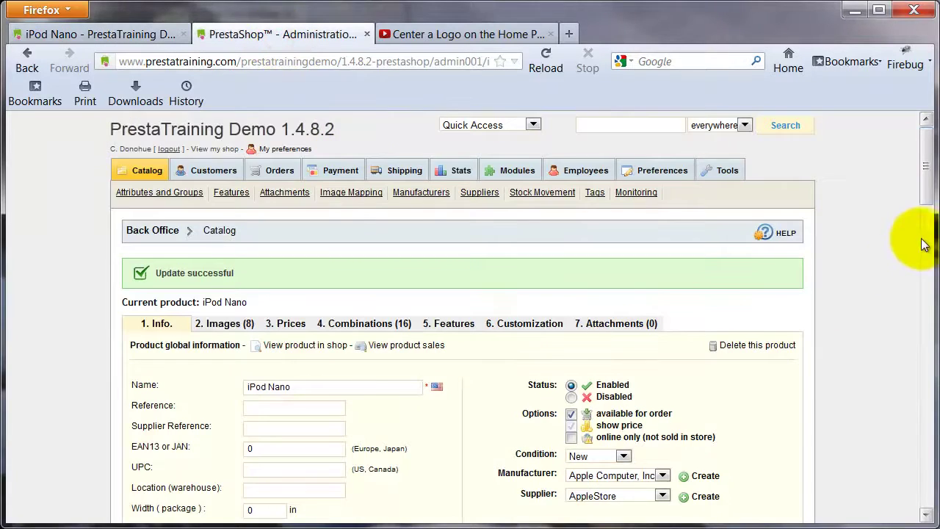
- Select the first heading and paragraph in the Description editor
drag(927, 183, 930, 441)
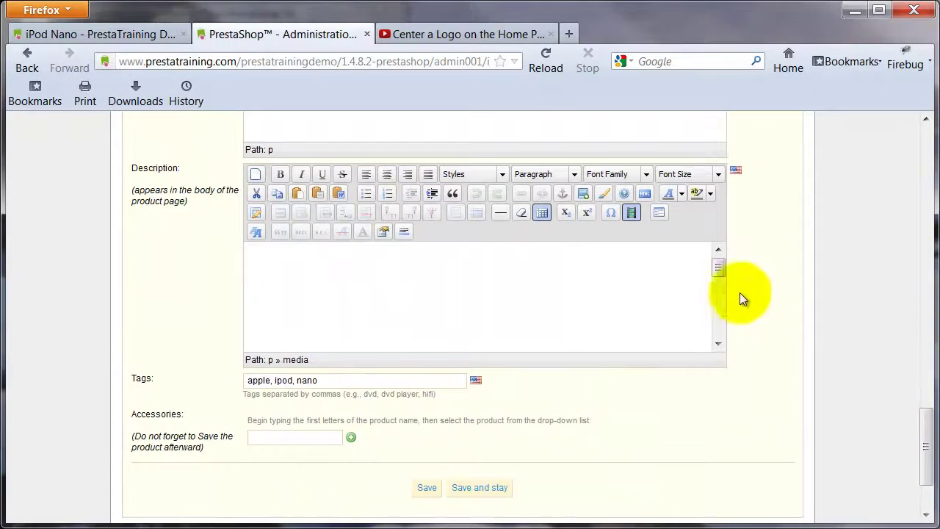
drag(719, 360, 726, 376)
click(729, 356)
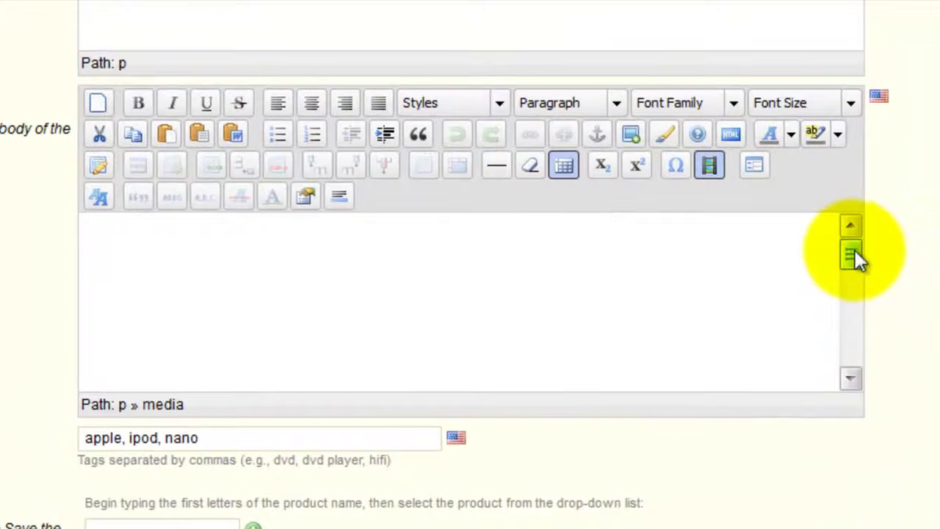
drag(850, 257, 853, 331)
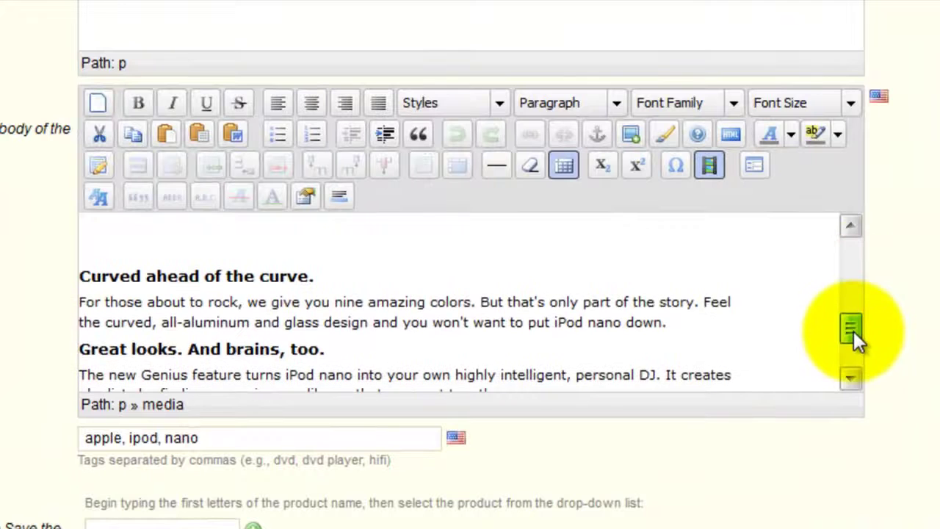
drag(678, 322, 97, 283)
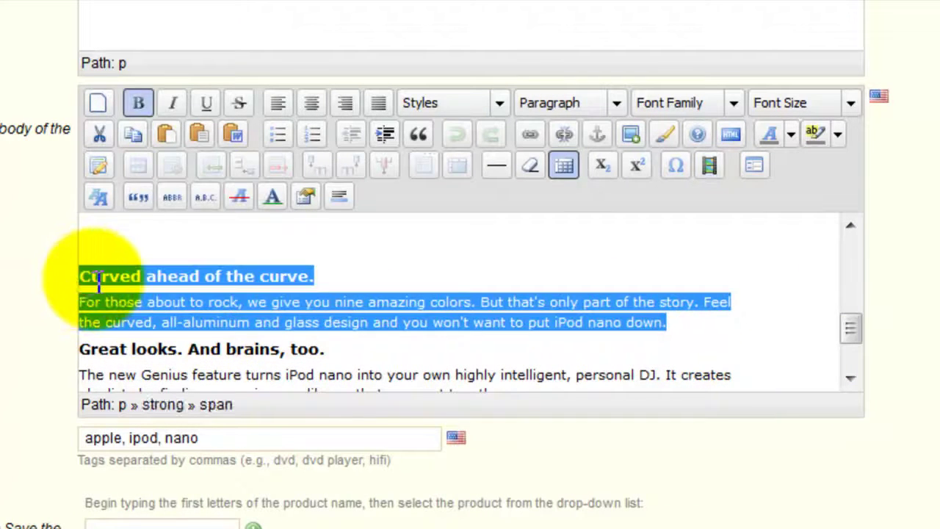
- Try to cut the selection, accept Firefox's blocked-clipboard warning, and close the MDN help page
right_click(97, 283)
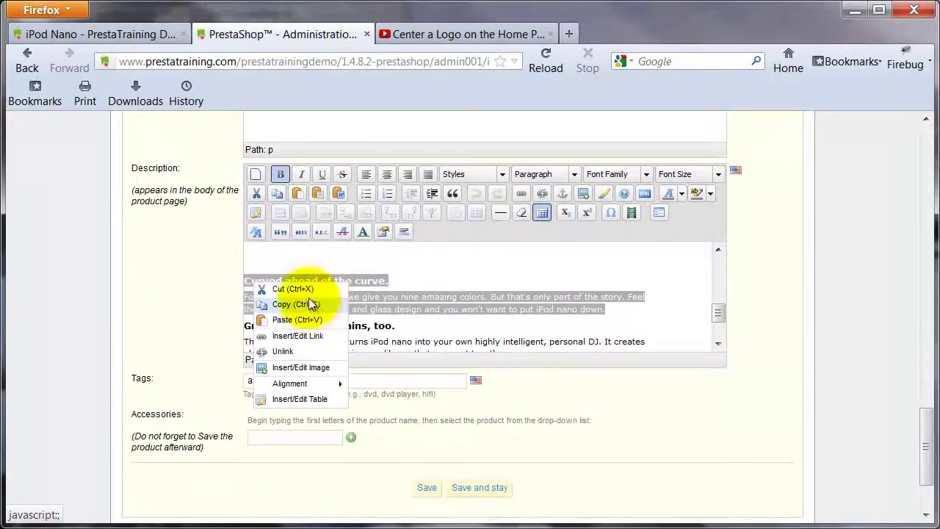
click(303, 289)
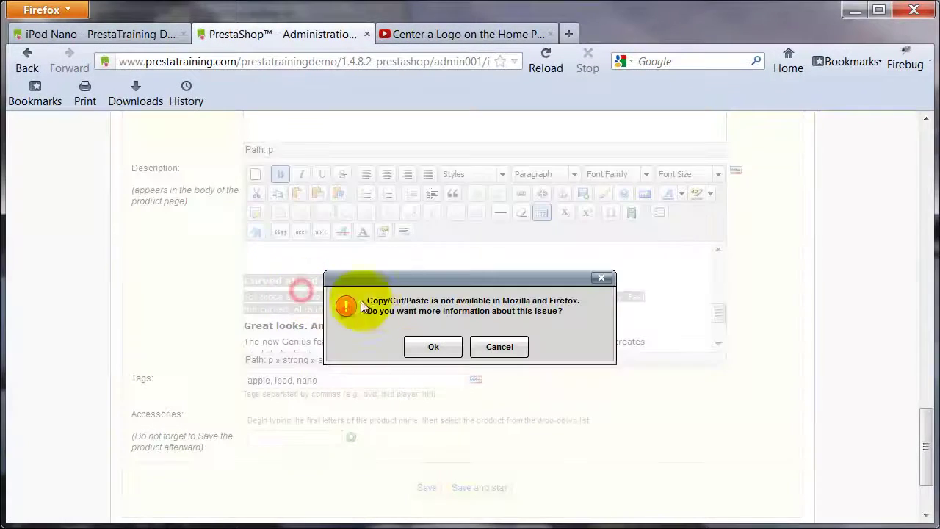
click(429, 345)
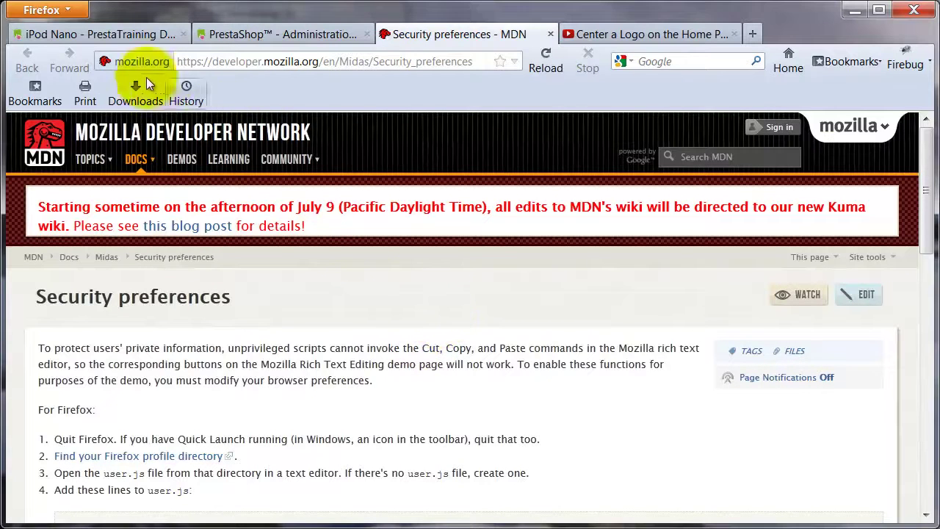
click(549, 34)
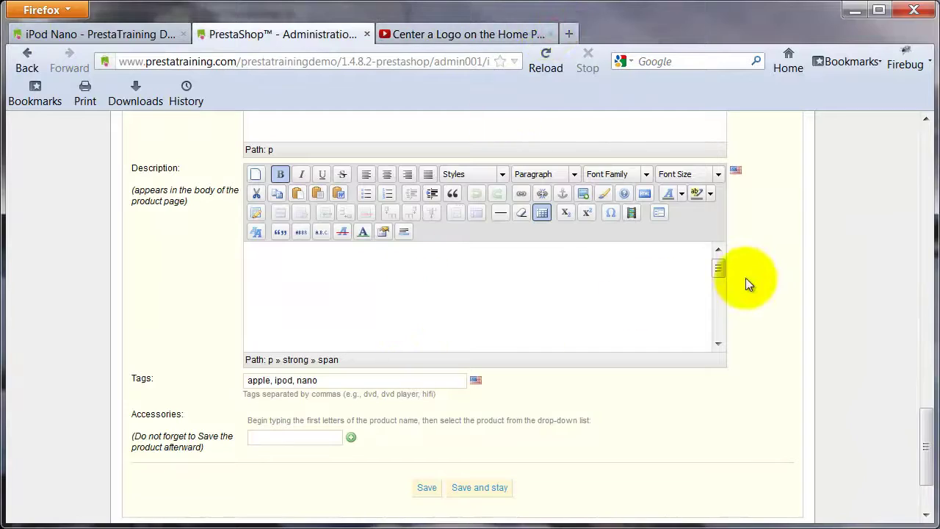
- Cut the 'Curved ahead of the curve.' heading and paragraph and paste them before the video object
drag(721, 269, 723, 317)
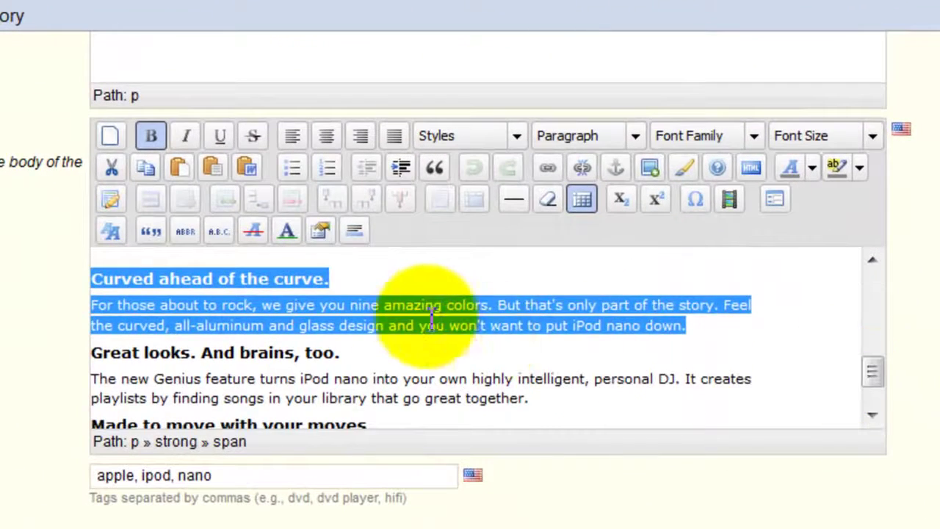
key(Delete)
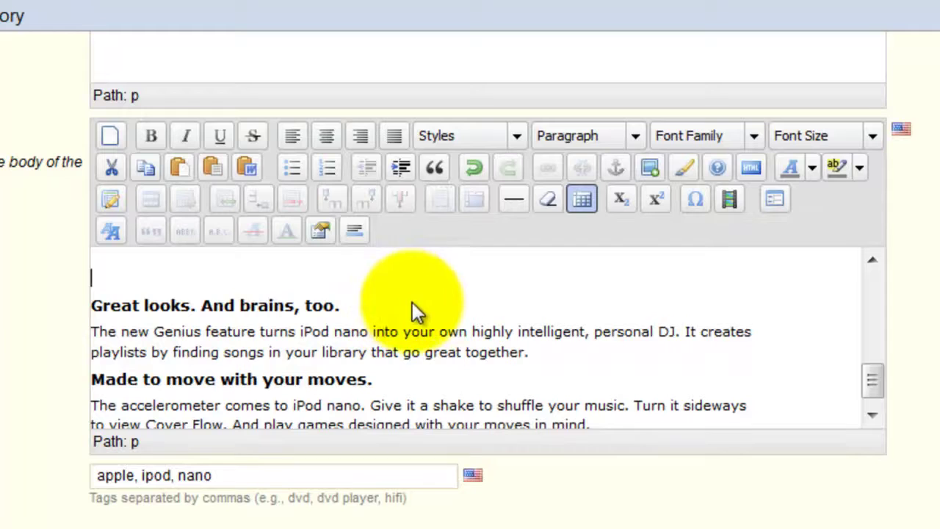
drag(870, 384, 842, 273)
click(193, 254)
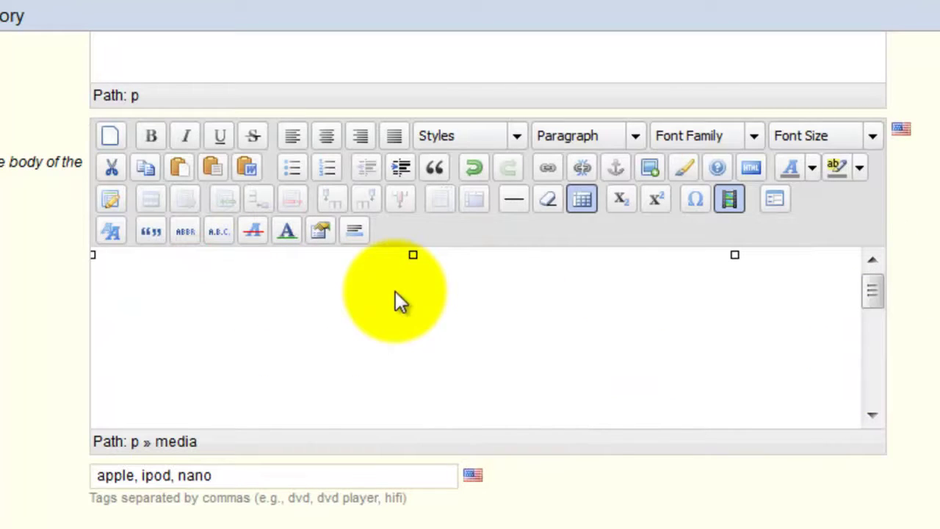
key(Delete)
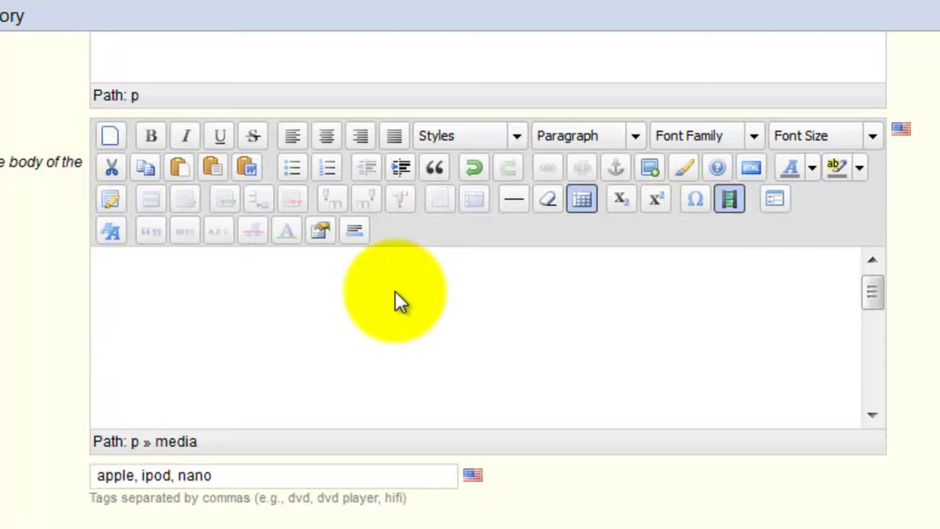
key(Delete)
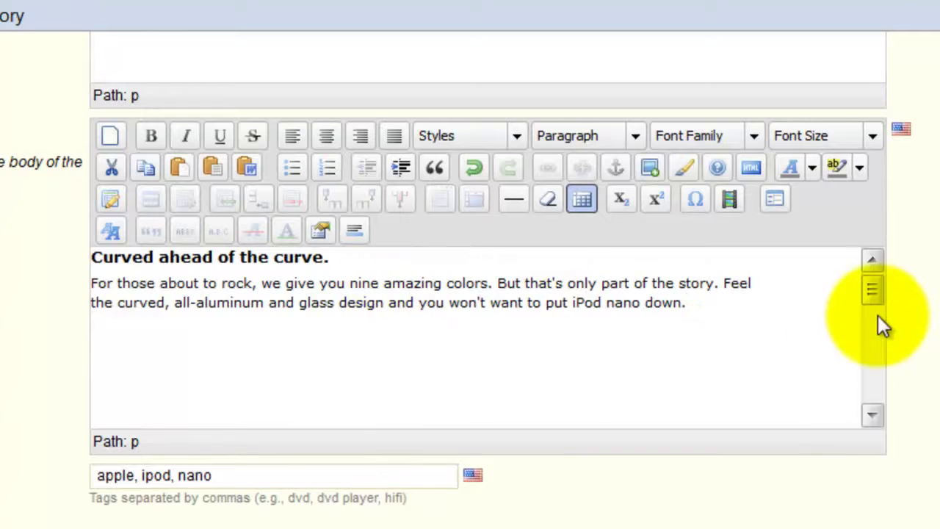
click(498, 379)
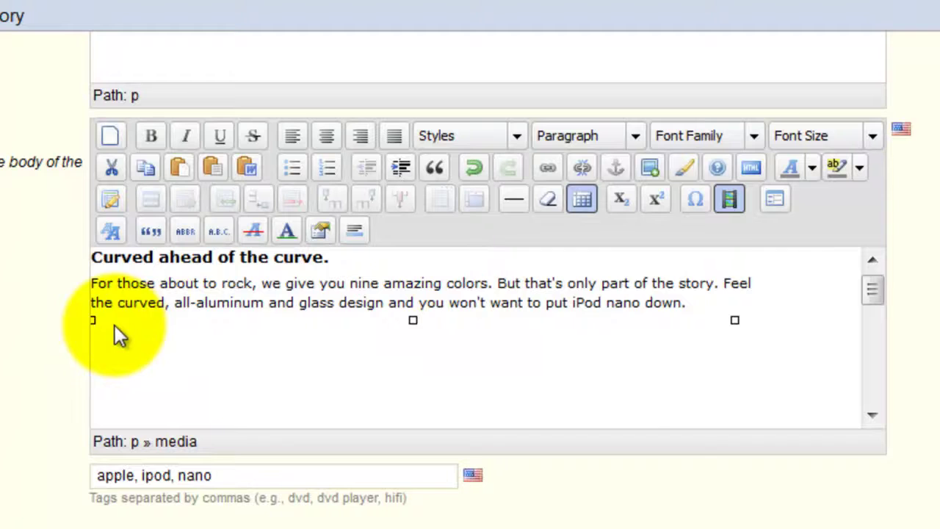
click(701, 307)
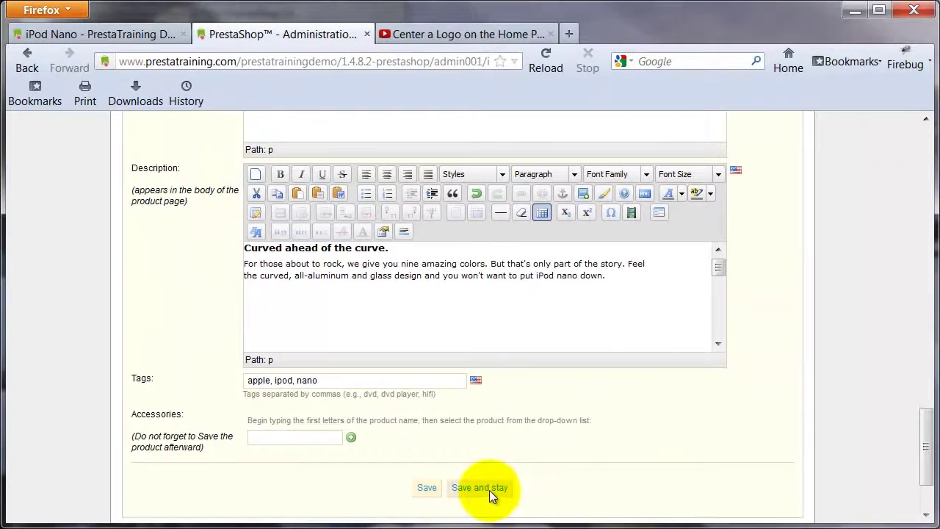
- Save the iPod Nano product and reload its storefront page to show the text above the video
click(489, 490)
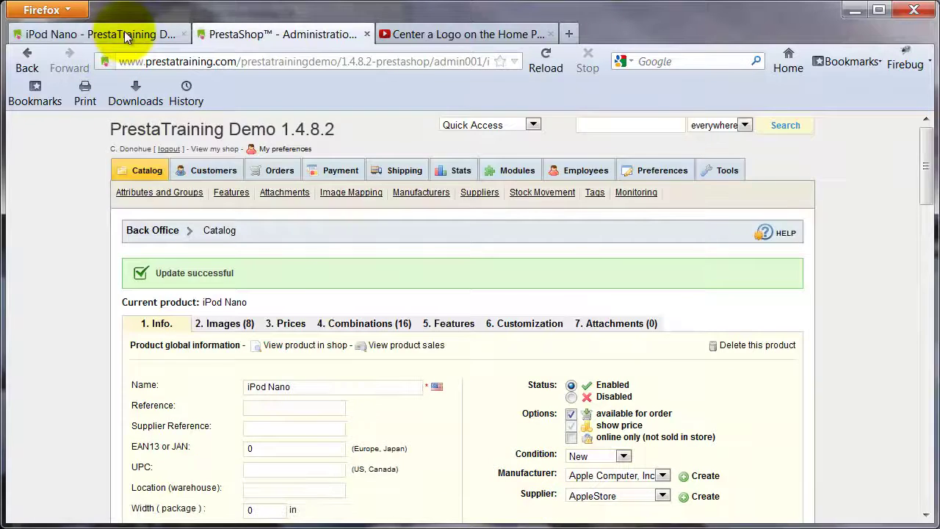
click(150, 33)
click(540, 69)
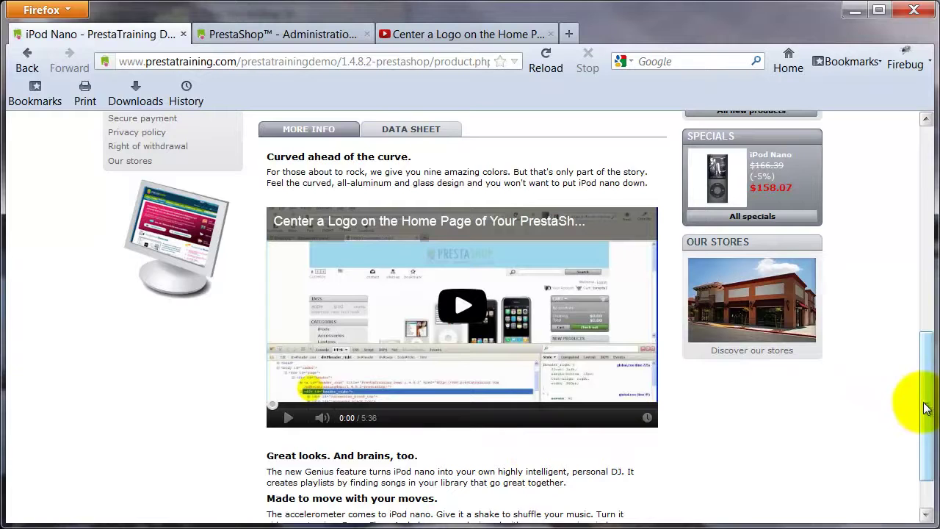
- Visit the store's home page, then return to the YouTube video's 533 × 300 embed code settings
drag(924, 408, 932, 186)
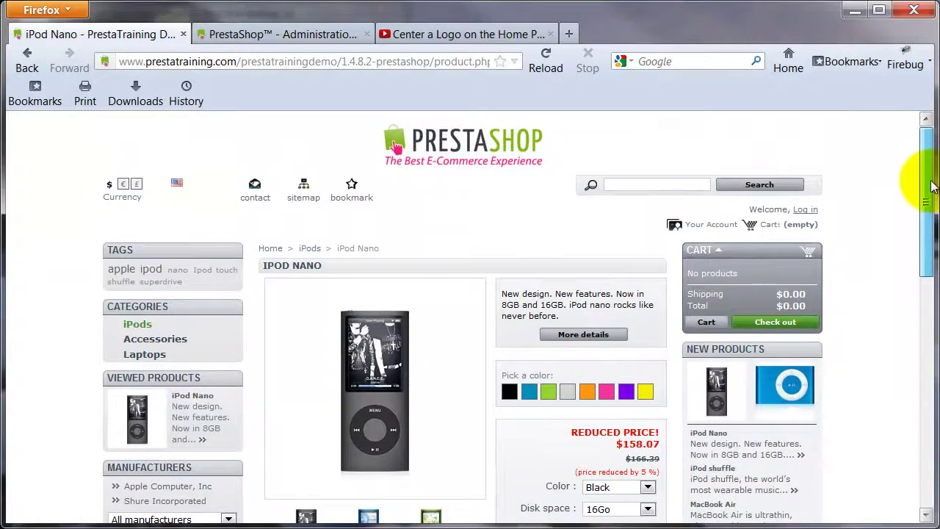
click(434, 143)
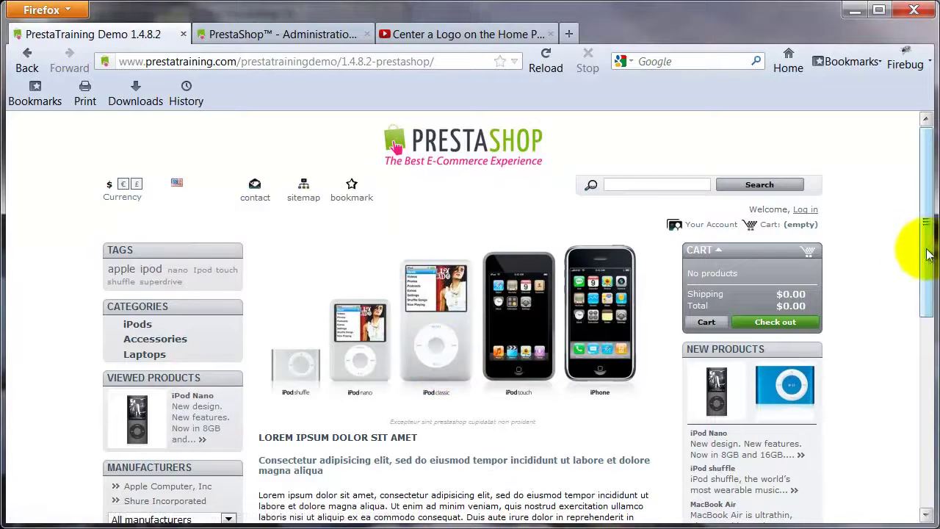
drag(923, 247, 923, 309)
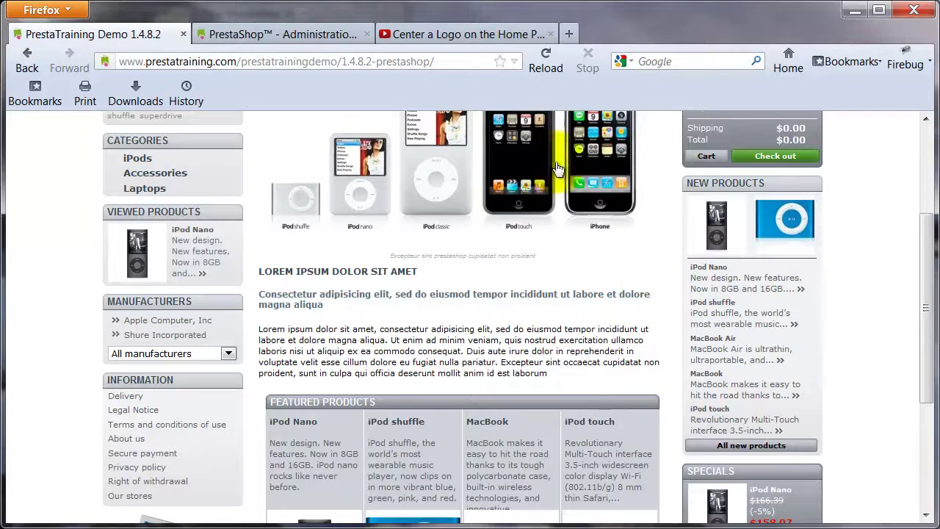
click(469, 37)
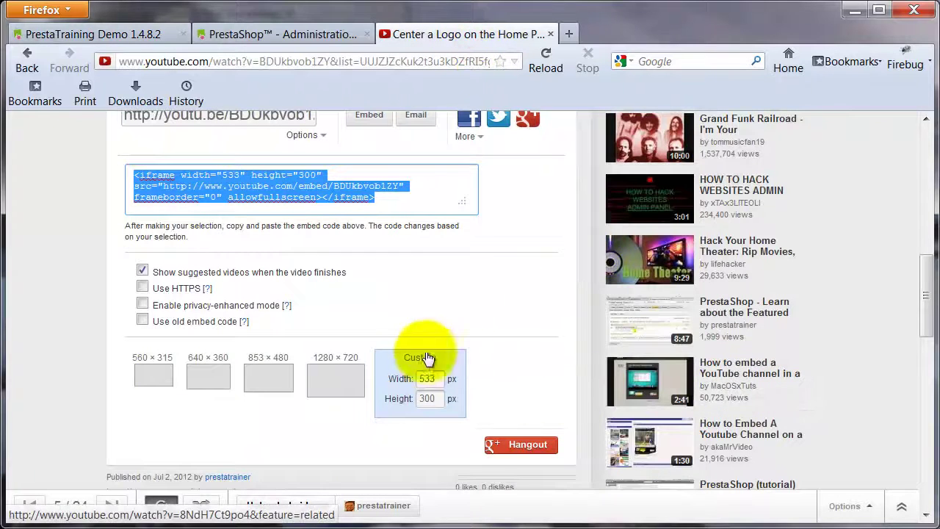